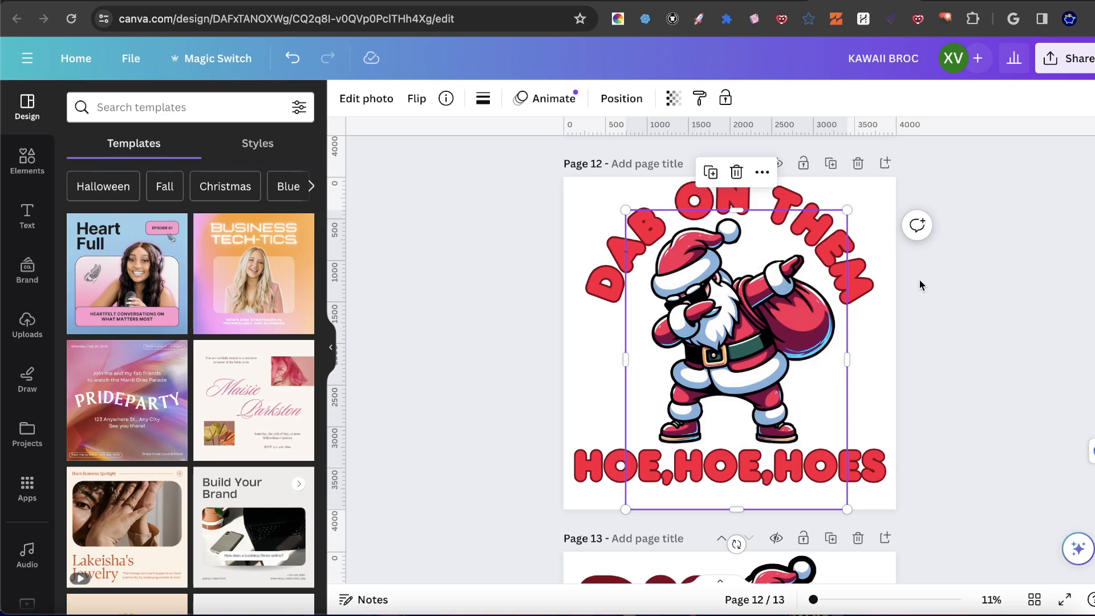
Look through the fantasylabz.com homepage, including the free gift, the membership sign-up and the sample pack offer
{"action": "left_click", "coordinate": [936, 276]}
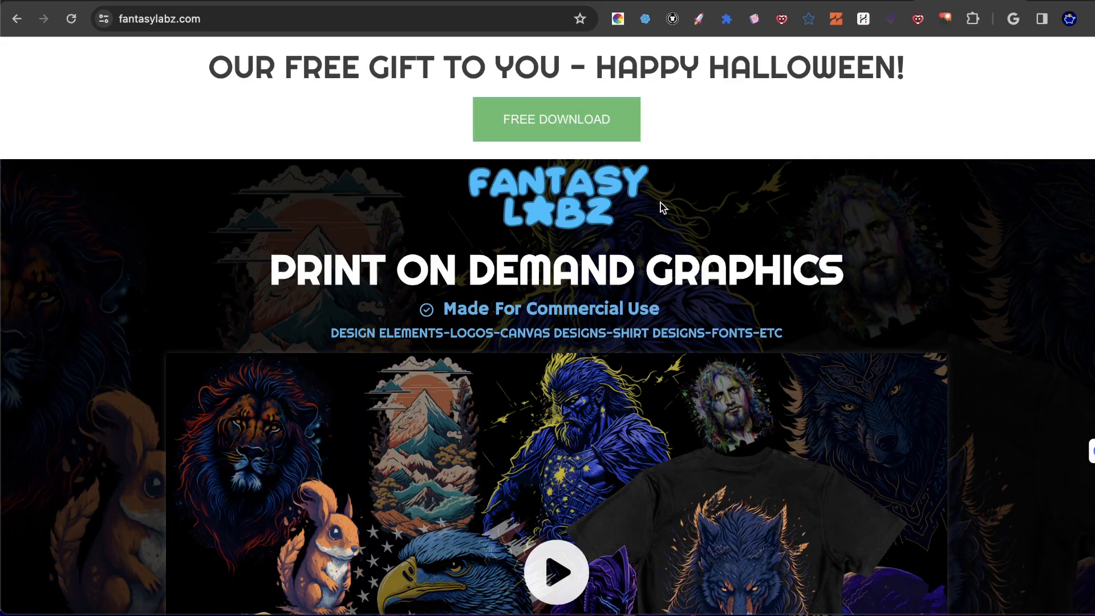
{"action": "scroll", "coordinate": [501, 386], "scroll_direction": "down", "scroll_amount": 20}
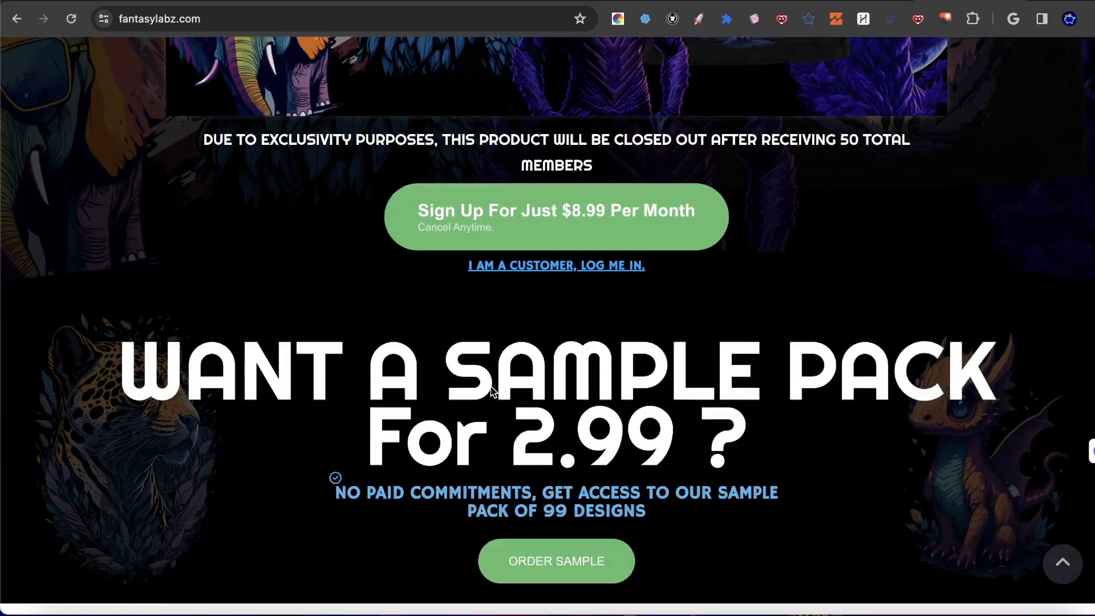
{"action": "scroll", "coordinate": [491, 386], "scroll_direction": "down", "scroll_amount": 2}
{"action": "scroll", "coordinate": [491, 387], "scroll_direction": "up", "scroll_amount": 20}
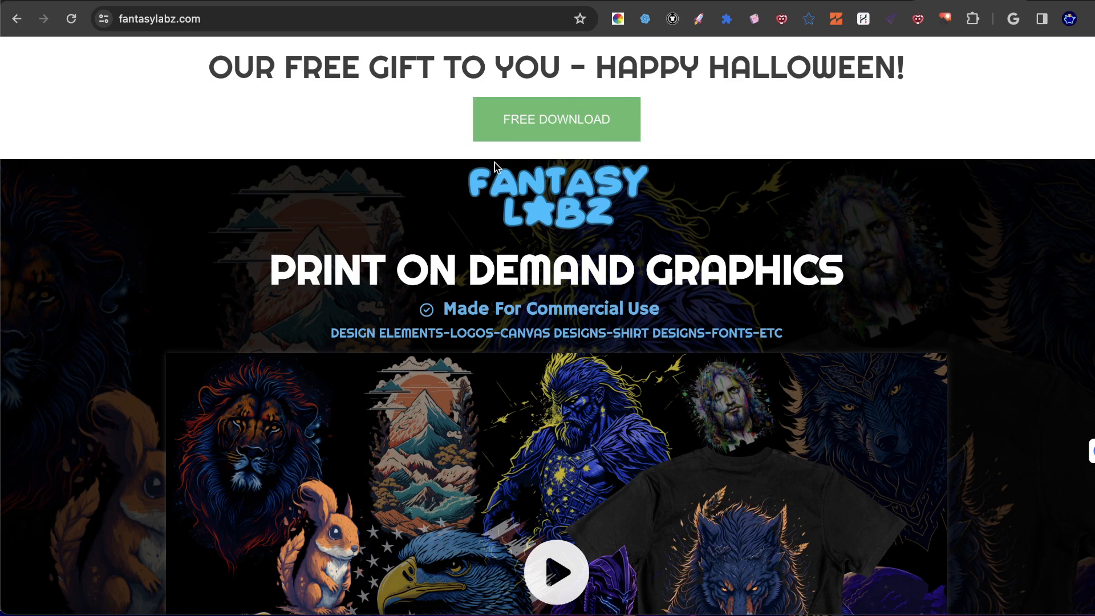
{"action": "scroll", "coordinate": [790, 242], "scroll_direction": "down", "scroll_amount": 7}
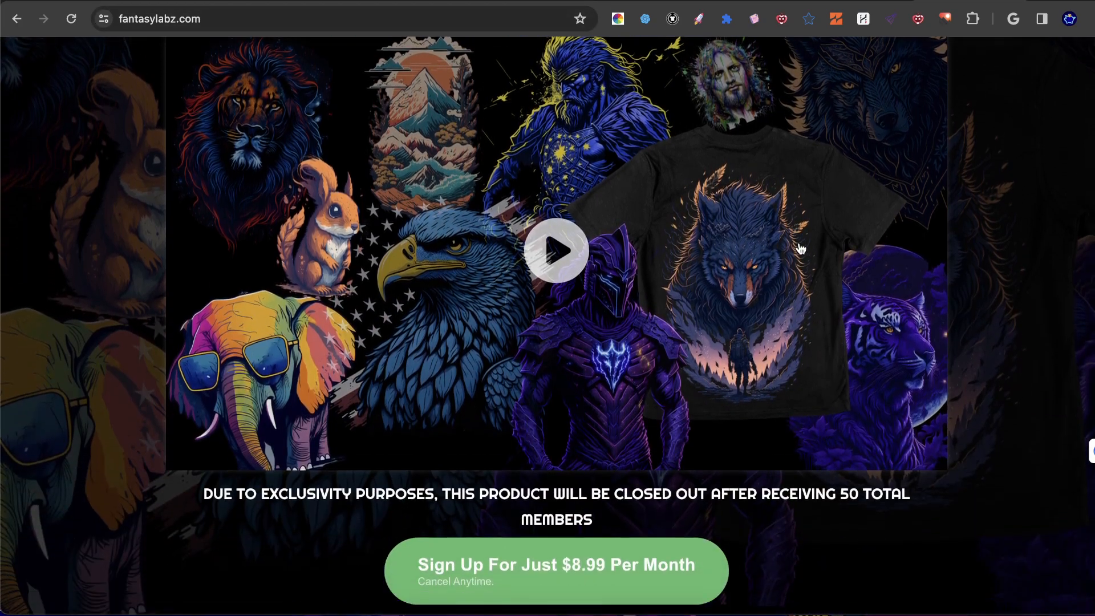
{"action": "scroll", "coordinate": [336, 508], "scroll_direction": "down", "scroll_amount": 3}
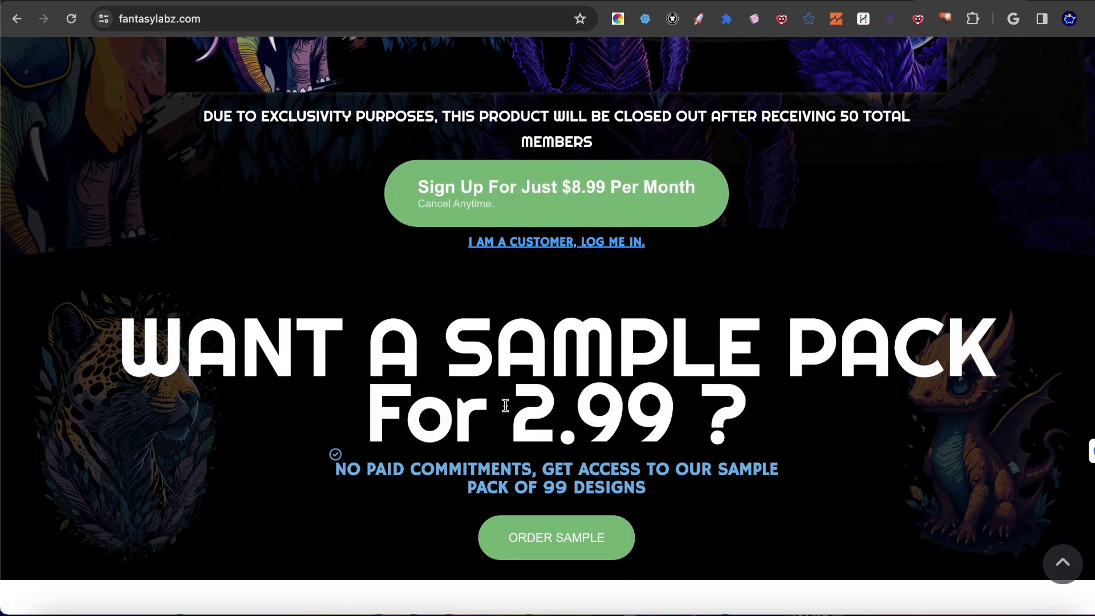
{"action": "scroll", "coordinate": [372, 402], "scroll_direction": "up", "scroll_amount": 10}
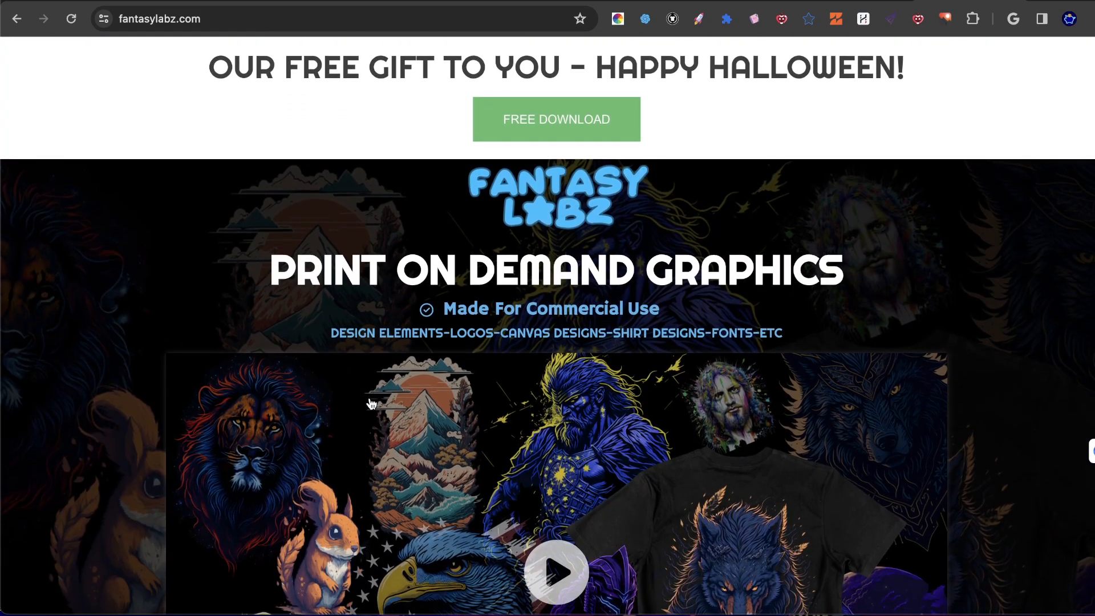
{"action": "left_click", "coordinate": [838, 1]}
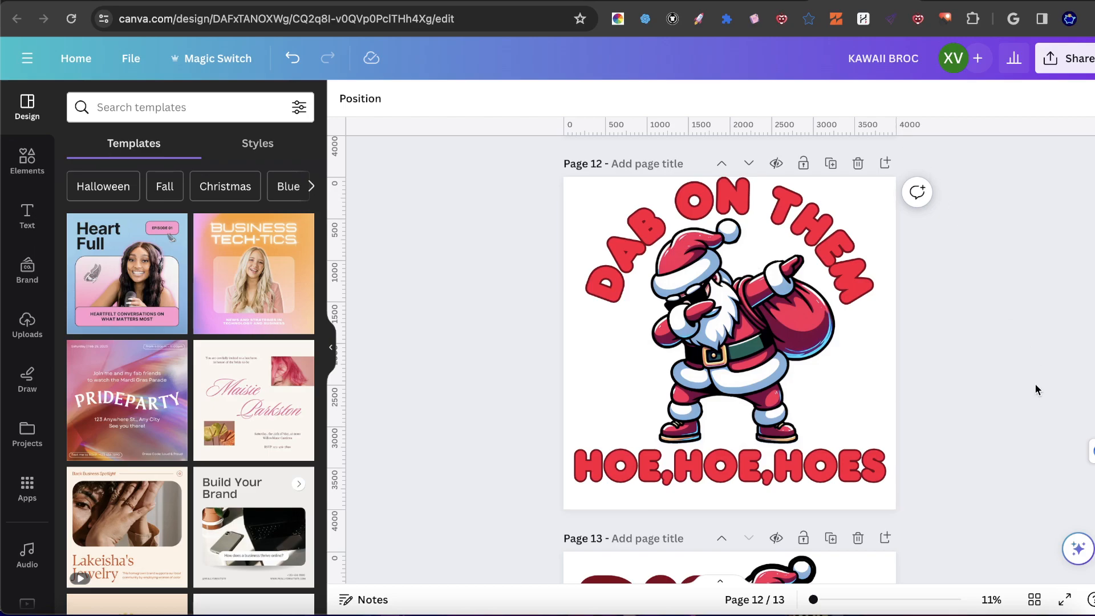
{"action": "scroll", "coordinate": [1063, 351], "scroll_direction": "down", "scroll_amount": 1}
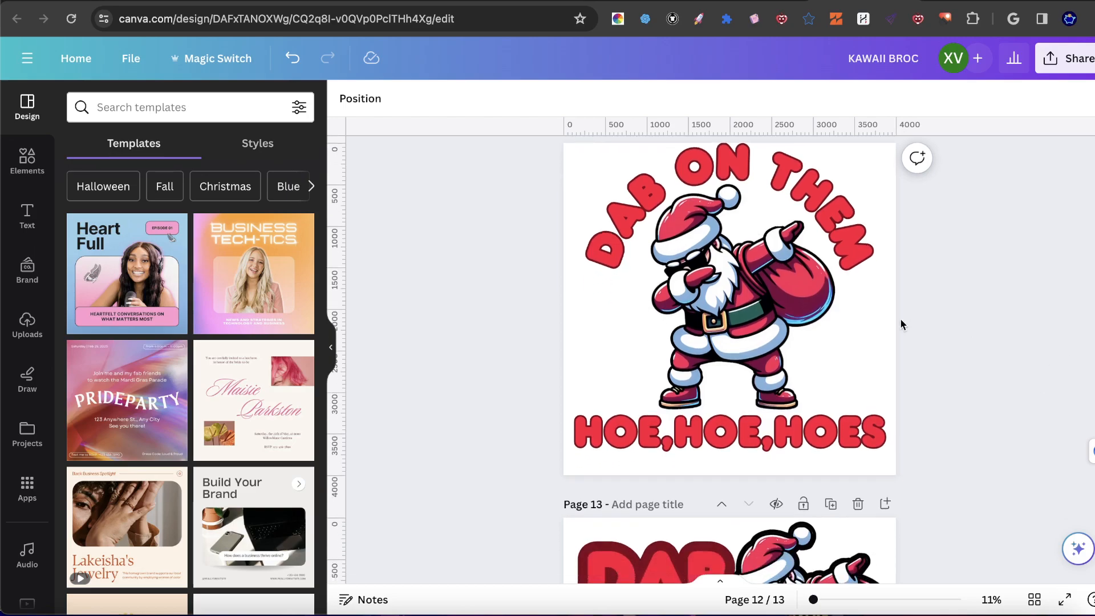
{"action": "left_click", "coordinate": [824, 204]}
{"action": "left_click", "coordinate": [768, 360]}
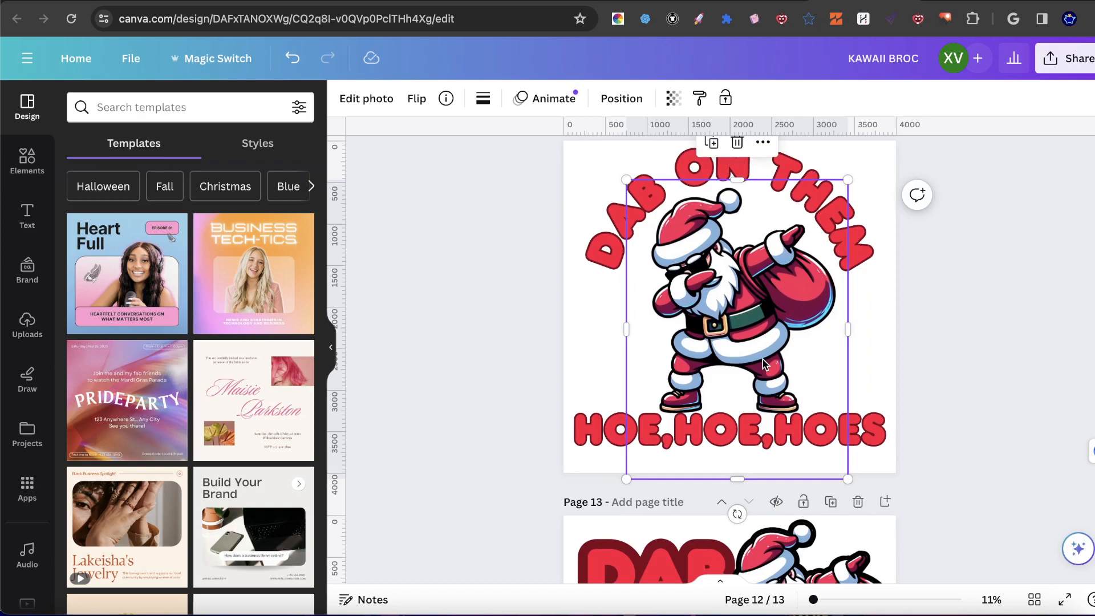
{"action": "left_click", "coordinate": [976, 280]}
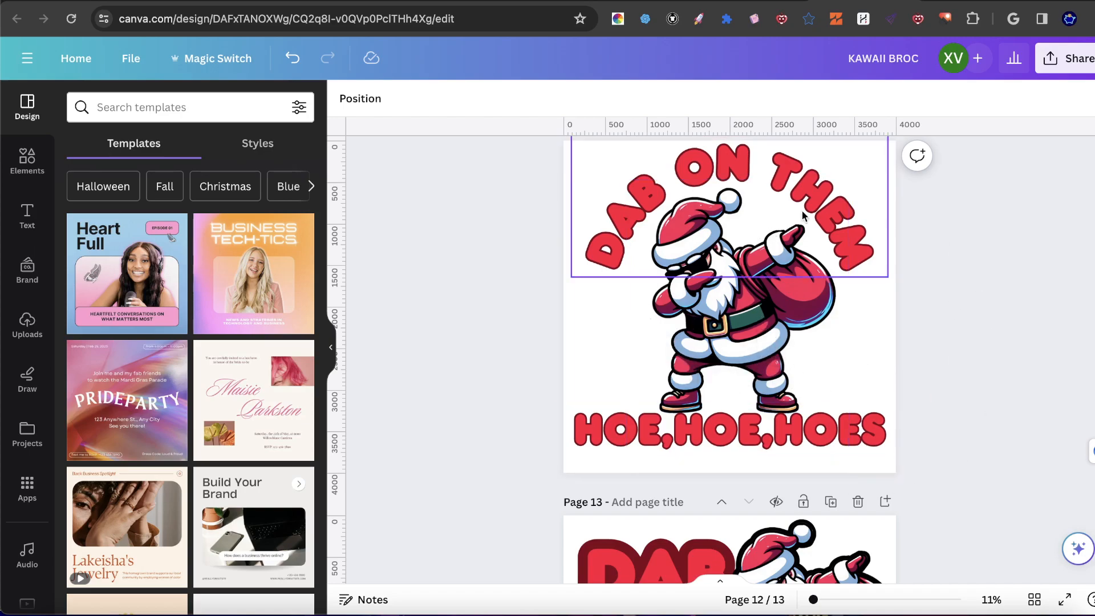
Search the elements library for "arc" and show all matching graphics
{"action": "left_click", "coordinate": [30, 165]}
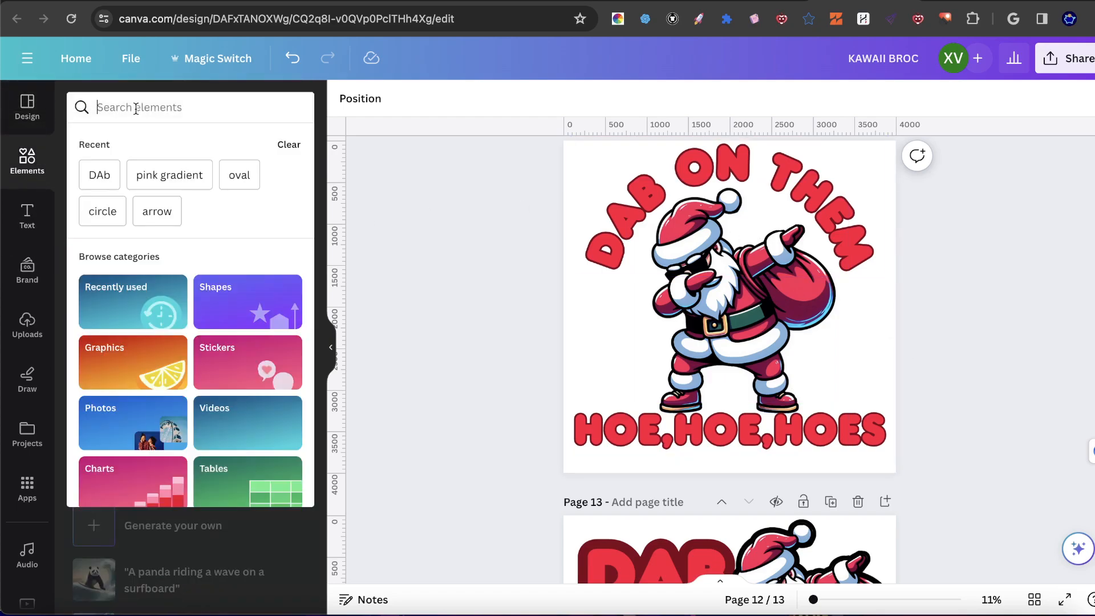
{"action": "type", "text": "arc"}
{"action": "key", "text": "Return"}
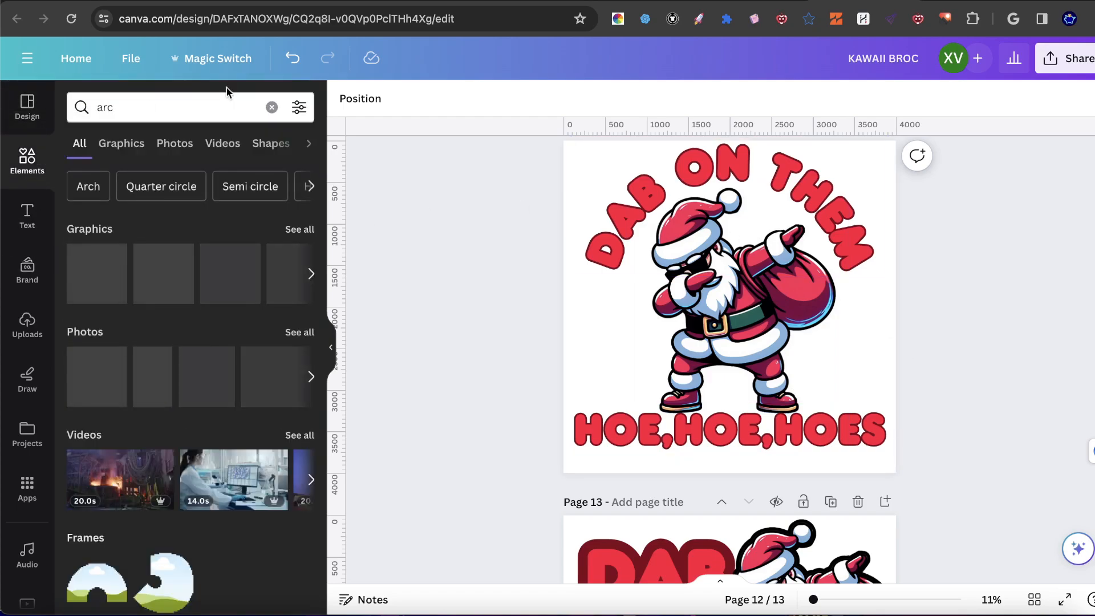
{"action": "left_click", "coordinate": [299, 229]}
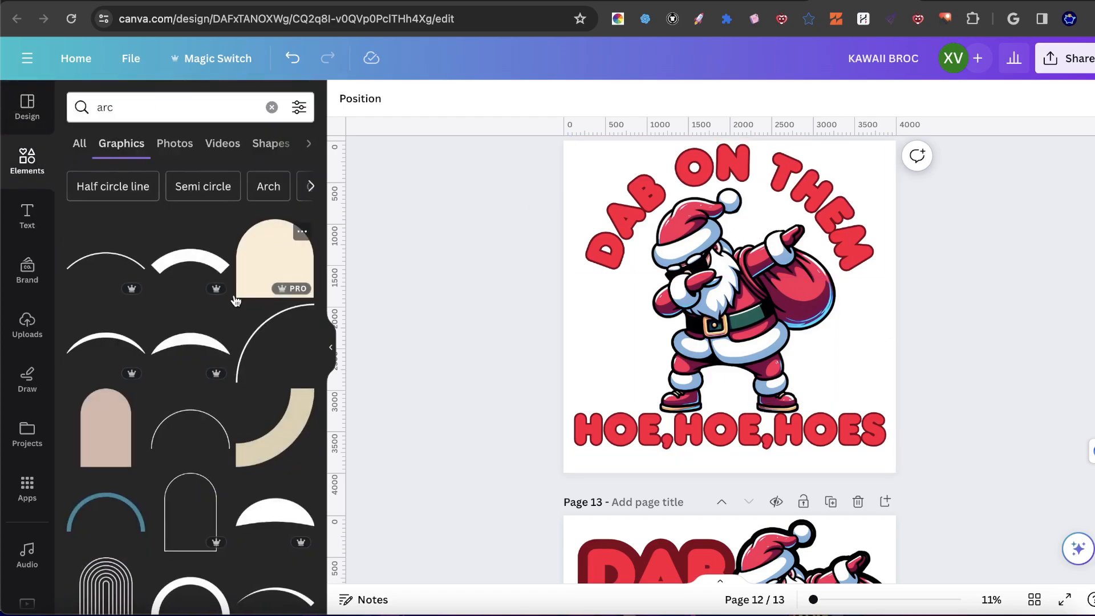
Try the solid cream arch graphic over the Santa design on page 12 and delete it
{"action": "left_click", "coordinate": [265, 251]}
{"action": "left_click_drag", "start_coordinate": [756, 297], "coordinate": [700, 323]}
{"action": "left_click_drag", "start_coordinate": [786, 277], "coordinate": [996, 184]}
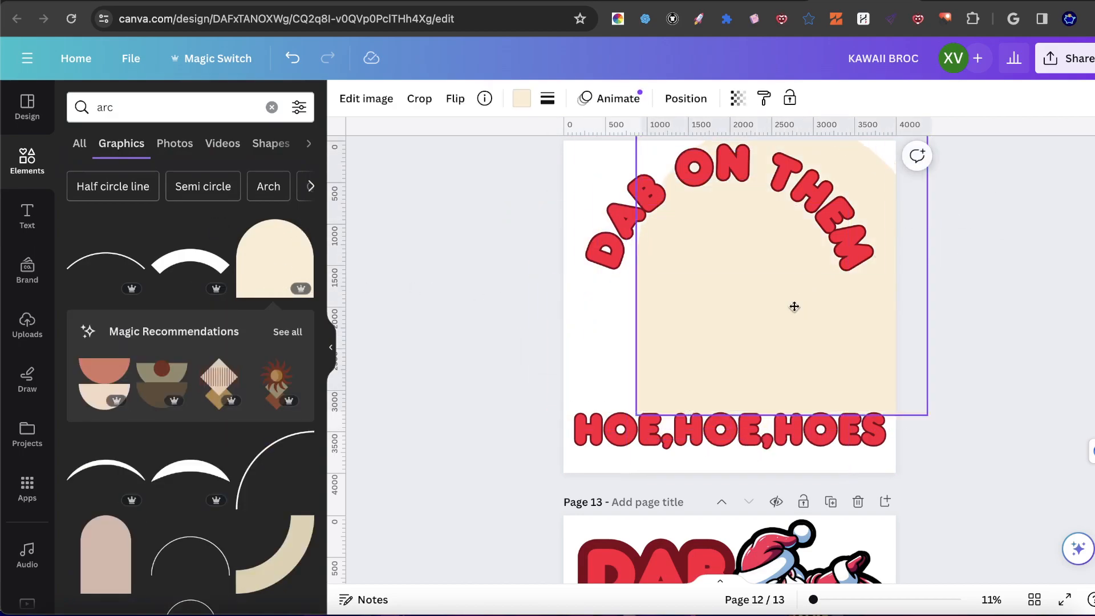
{"action": "left_click_drag", "start_coordinate": [810, 289], "coordinate": [741, 342]}
{"action": "left_click_drag", "start_coordinate": [701, 287], "coordinate": [762, 331]}
{"action": "key", "text": "Delete"}
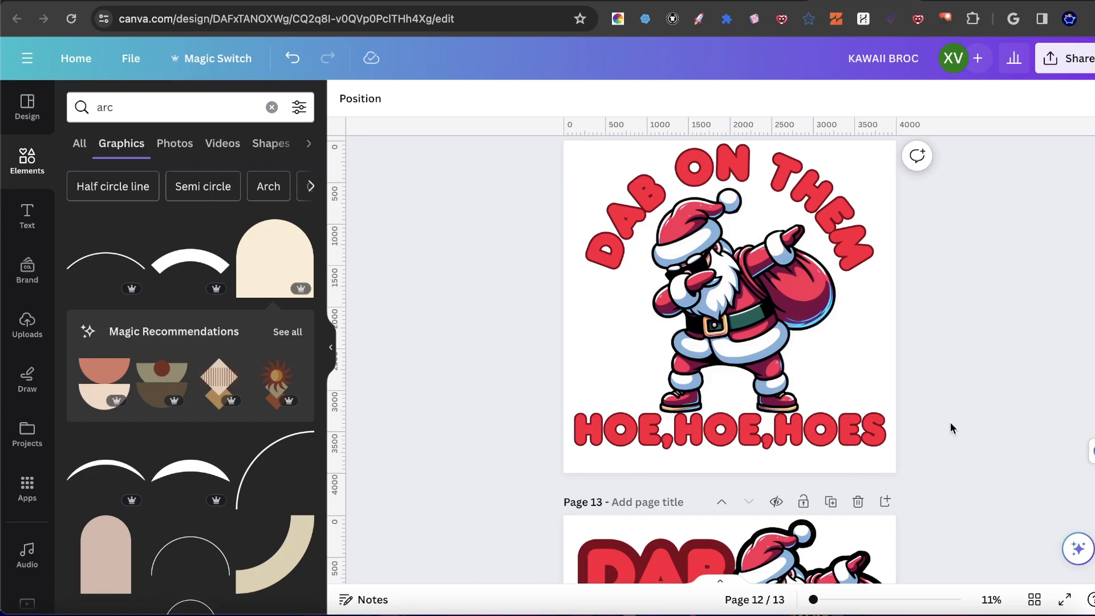
Try scaling down the DAB and THEM text together on page 13 and undo the resize
{"action": "scroll", "coordinate": [925, 427], "scroll_direction": "down", "scroll_amount": 5}
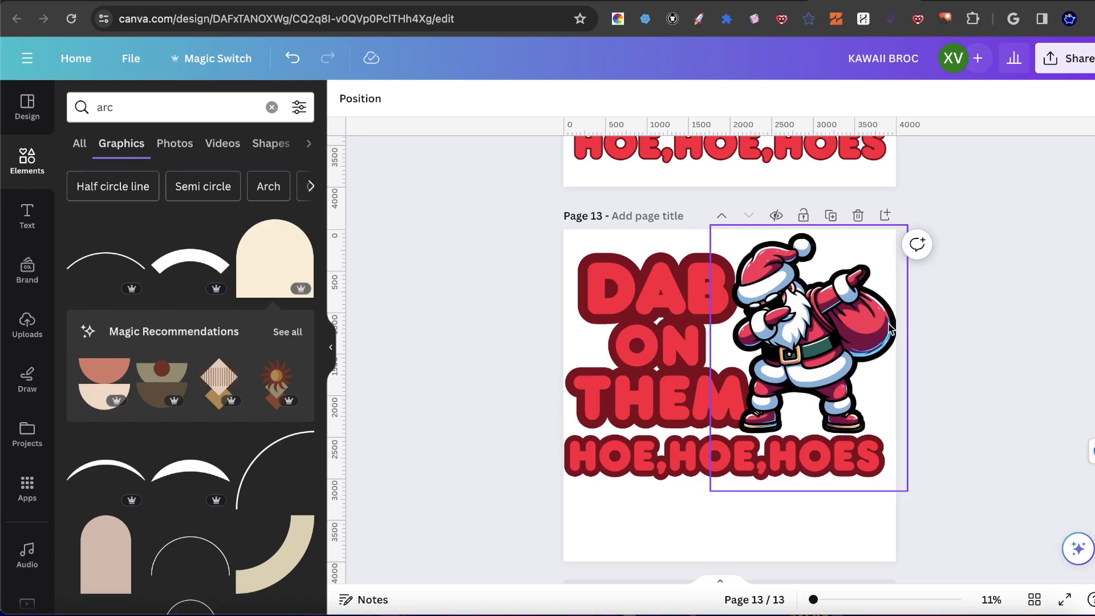
{"action": "left_click_drag", "start_coordinate": [535, 270], "coordinate": [655, 440]}
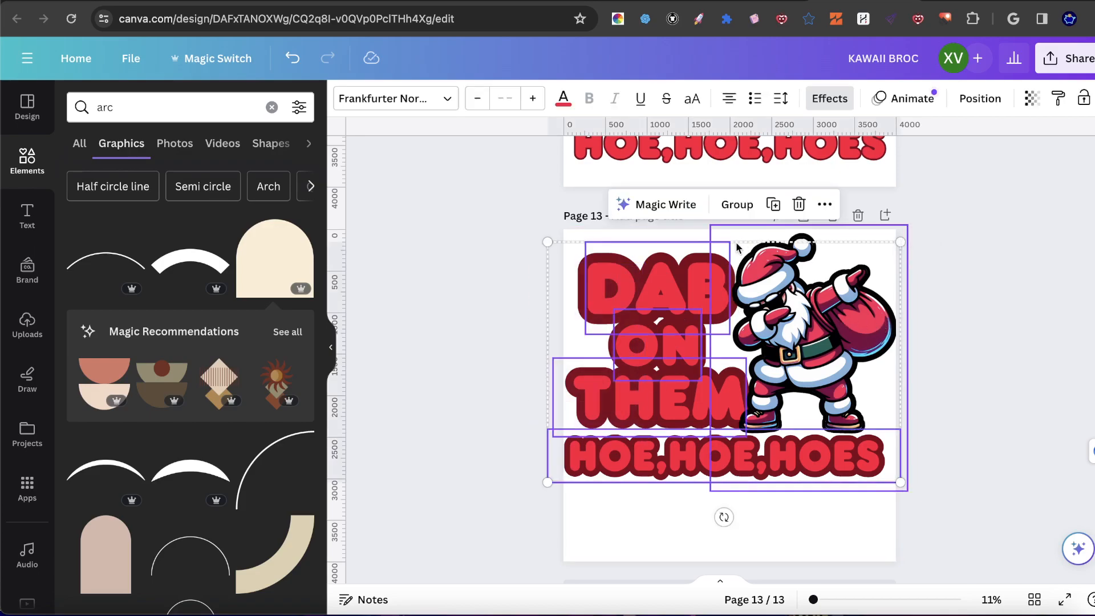
{"action": "left_click", "coordinate": [587, 289]}
{"action": "left_click_drag", "start_coordinate": [555, 313], "coordinate": [602, 389]}
{"action": "left_click_drag", "start_coordinate": [552, 242], "coordinate": [634, 325]}
{"action": "mouse_move", "coordinate": [666, 357]}
{"action": "left_mouse_down"}
{"action": "mouse_move", "coordinate": [649, 282]}
{"action": "mouse_move", "coordinate": [634, 309]}
{"action": "left_mouse_up"}
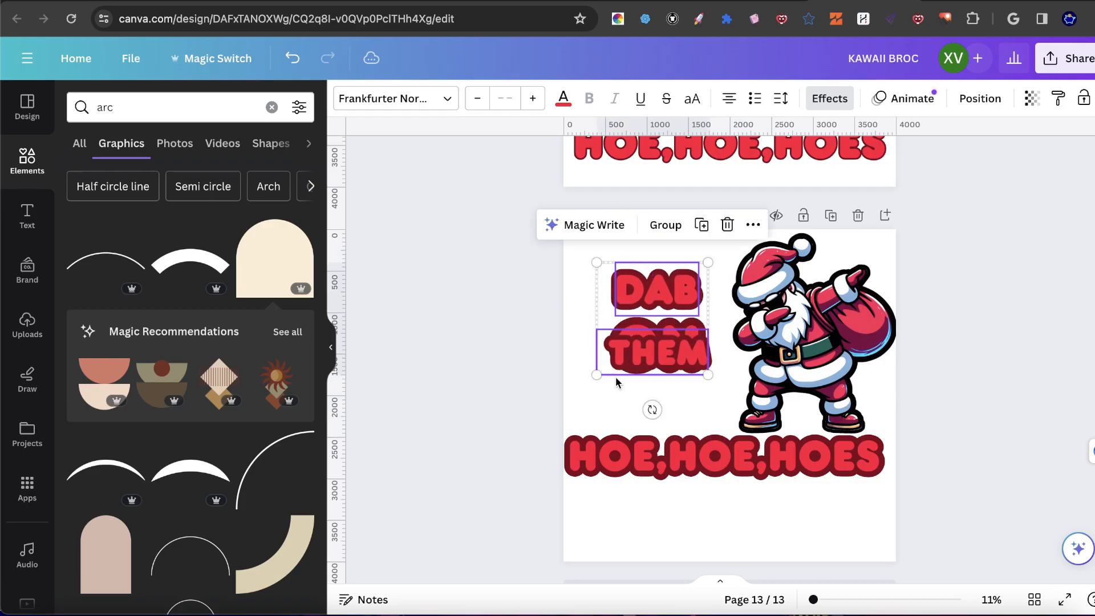
{"action": "key", "text": "super+z"}
{"action": "key", "text": "super+z"}
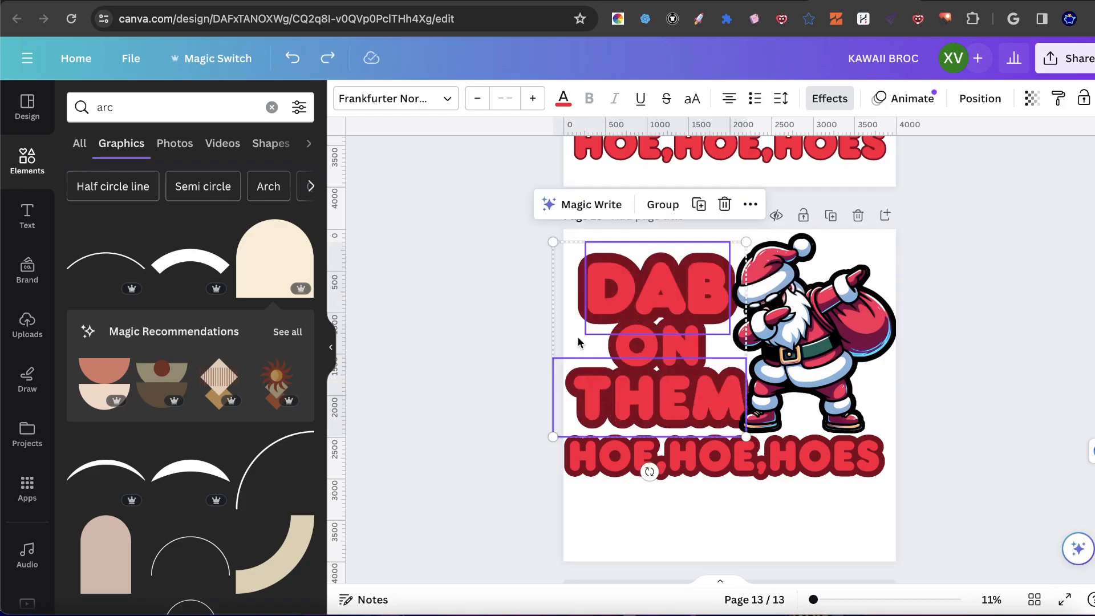
{"action": "left_click", "coordinate": [418, 293]}
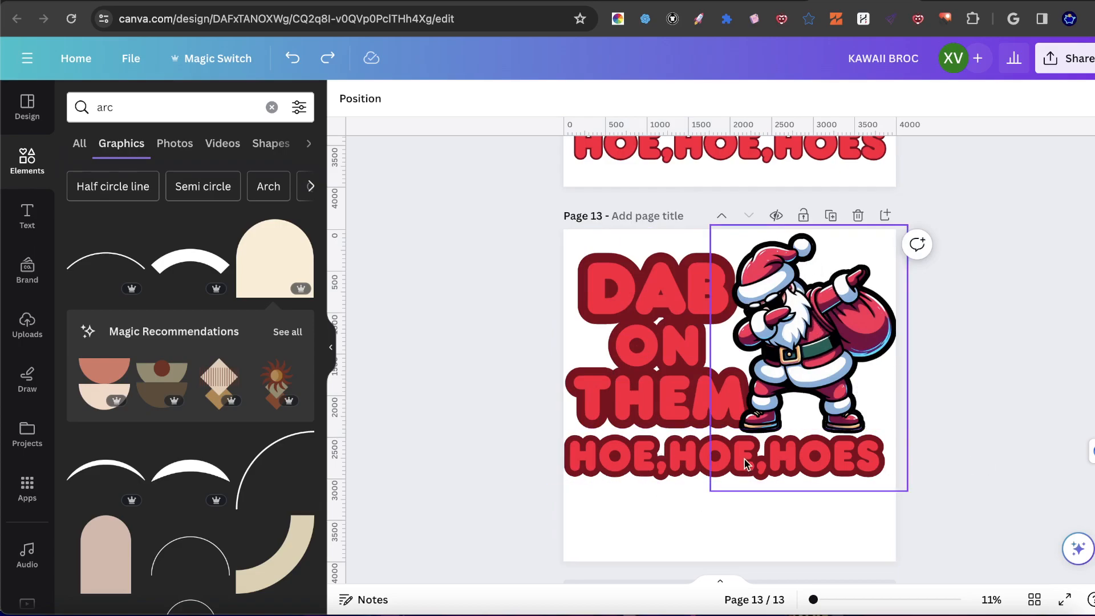
Compare the arched-text Santa layout on page 12 with the stacked-text layout on page 13
{"action": "scroll", "coordinate": [754, 261], "scroll_direction": "up", "scroll_amount": 2}
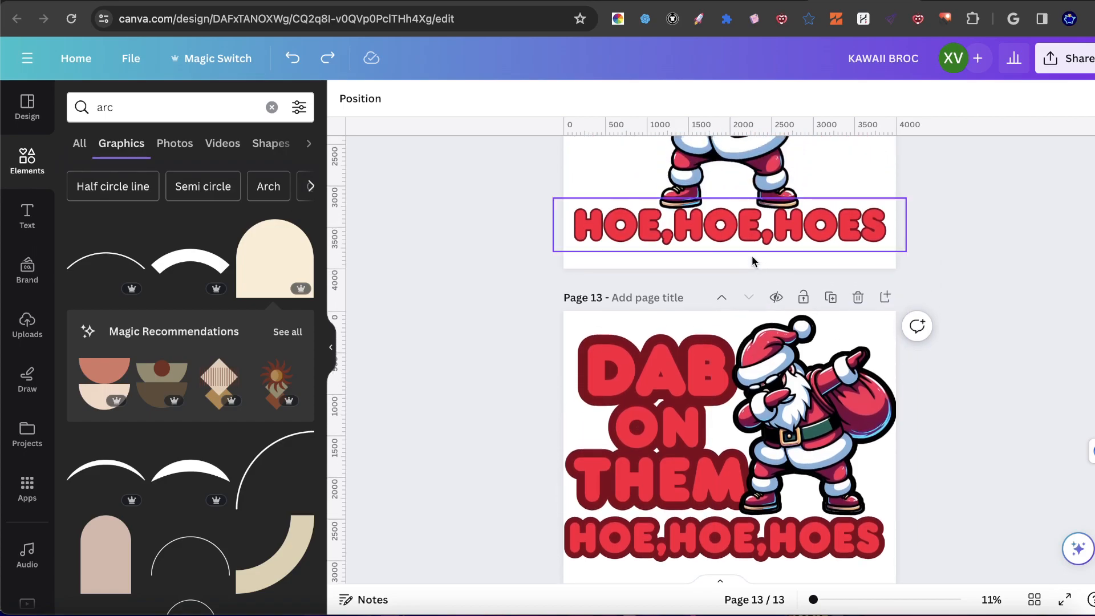
{"action": "scroll", "coordinate": [741, 319], "scroll_direction": "down", "scroll_amount": 2}
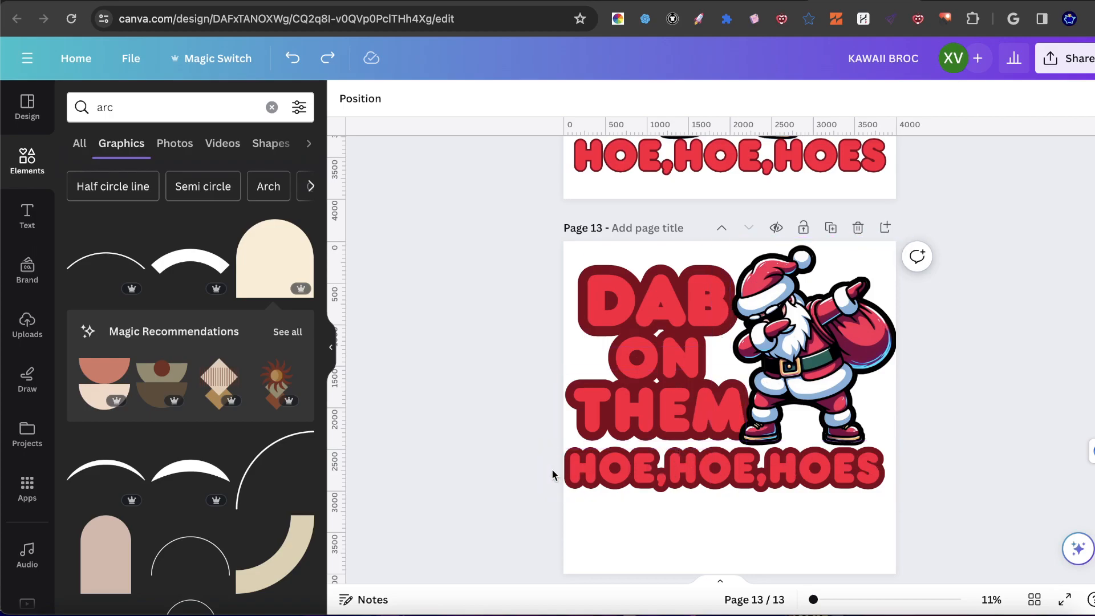
{"action": "scroll", "coordinate": [542, 469], "scroll_direction": "up", "scroll_amount": 5}
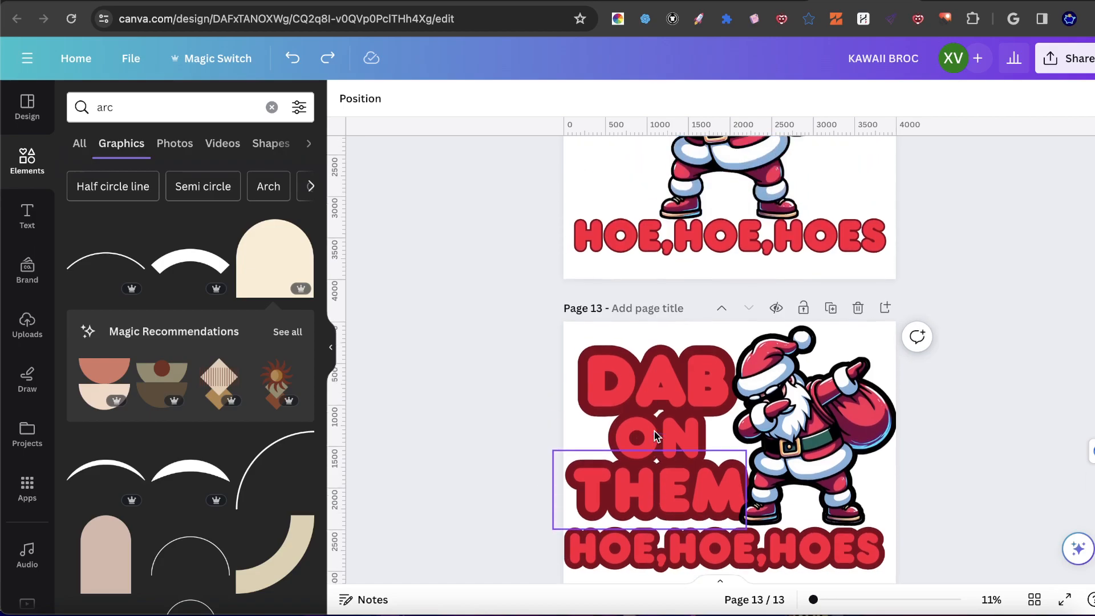
{"action": "scroll", "coordinate": [693, 327], "scroll_direction": "down", "scroll_amount": 4}
{"action": "scroll", "coordinate": [745, 388], "scroll_direction": "down", "scroll_amount": 1}
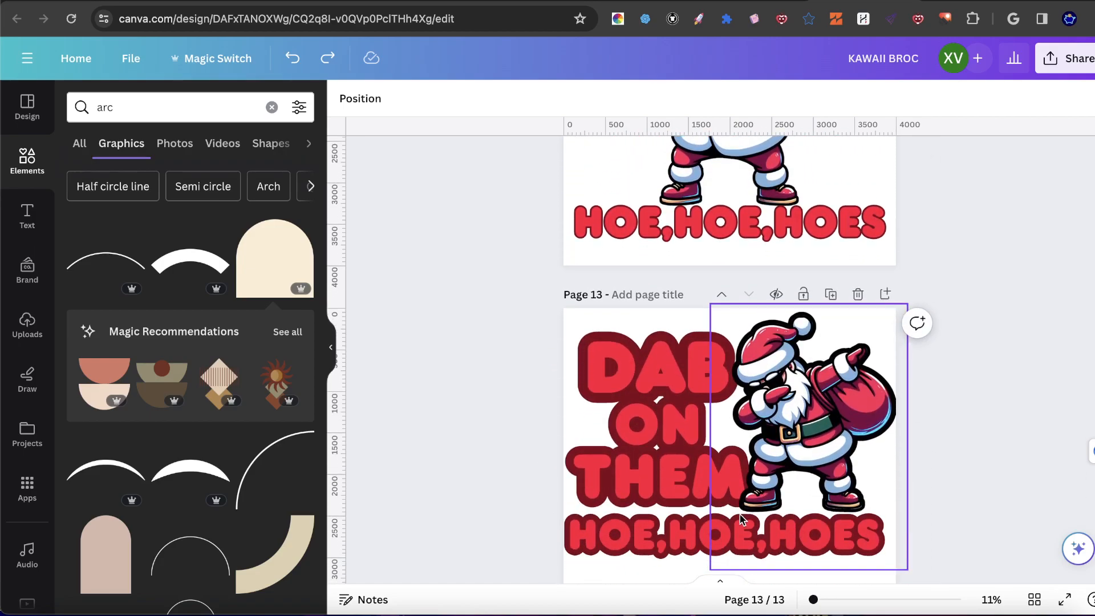
{"action": "scroll", "coordinate": [673, 308], "scroll_direction": "up", "scroll_amount": 4}
{"action": "scroll", "coordinate": [673, 307], "scroll_direction": "down", "scroll_amount": 4}
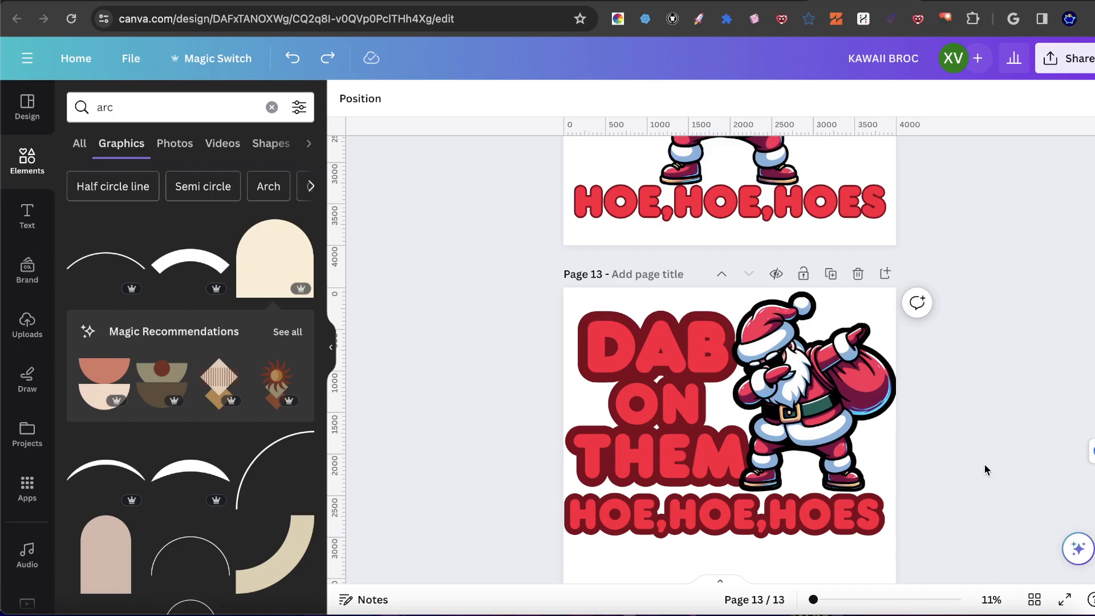
{"action": "scroll", "coordinate": [985, 470], "scroll_direction": "down", "scroll_amount": 1}
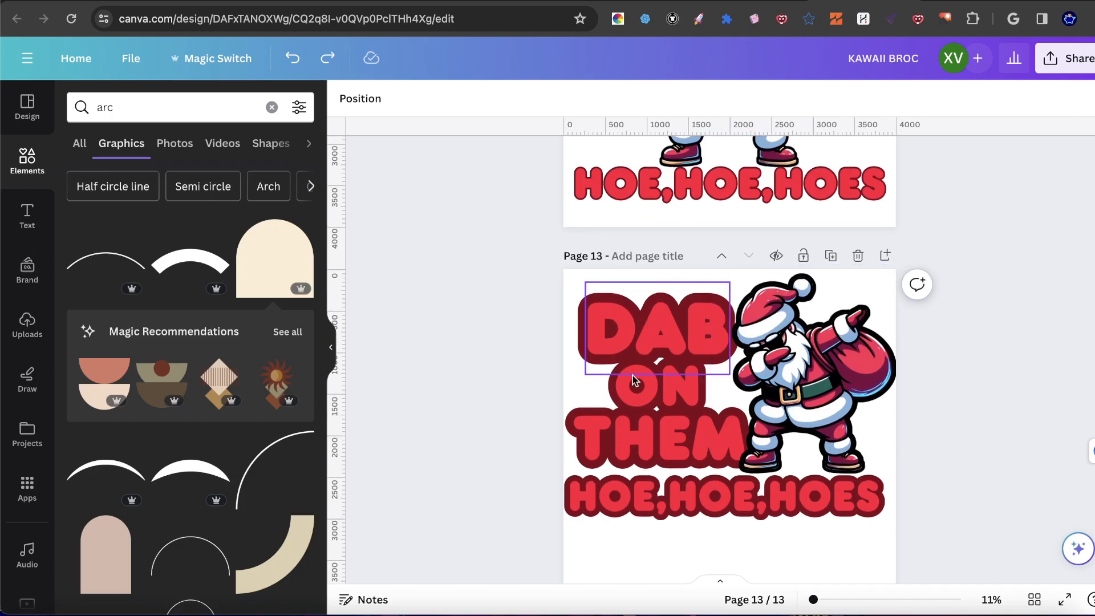
{"action": "scroll", "coordinate": [692, 436], "scroll_direction": "down", "scroll_amount": 1}
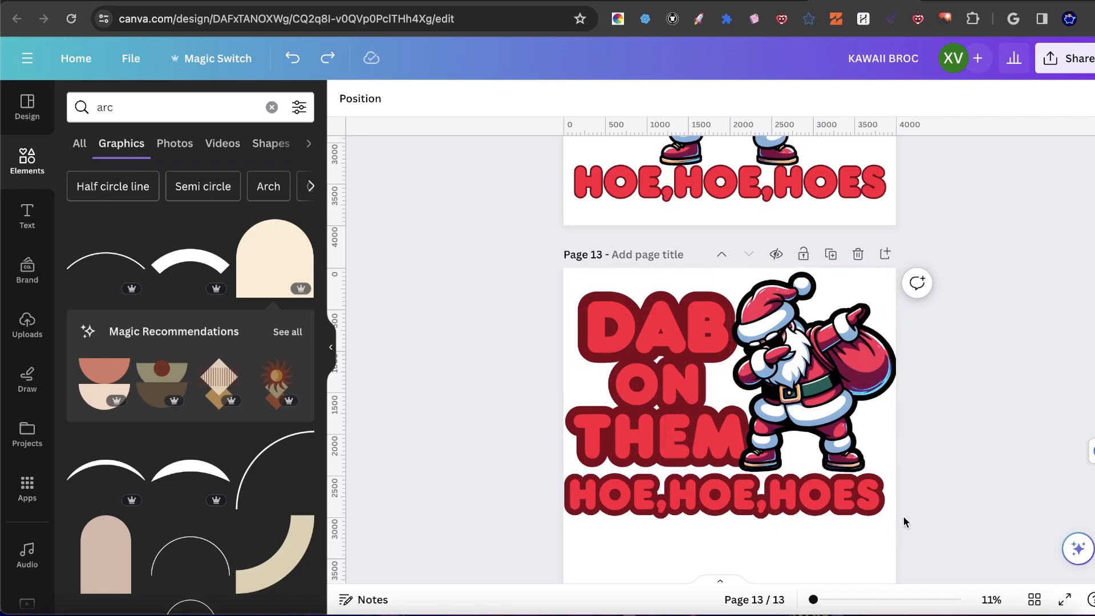
{"action": "scroll", "coordinate": [844, 399], "scroll_direction": "up", "scroll_amount": 5}
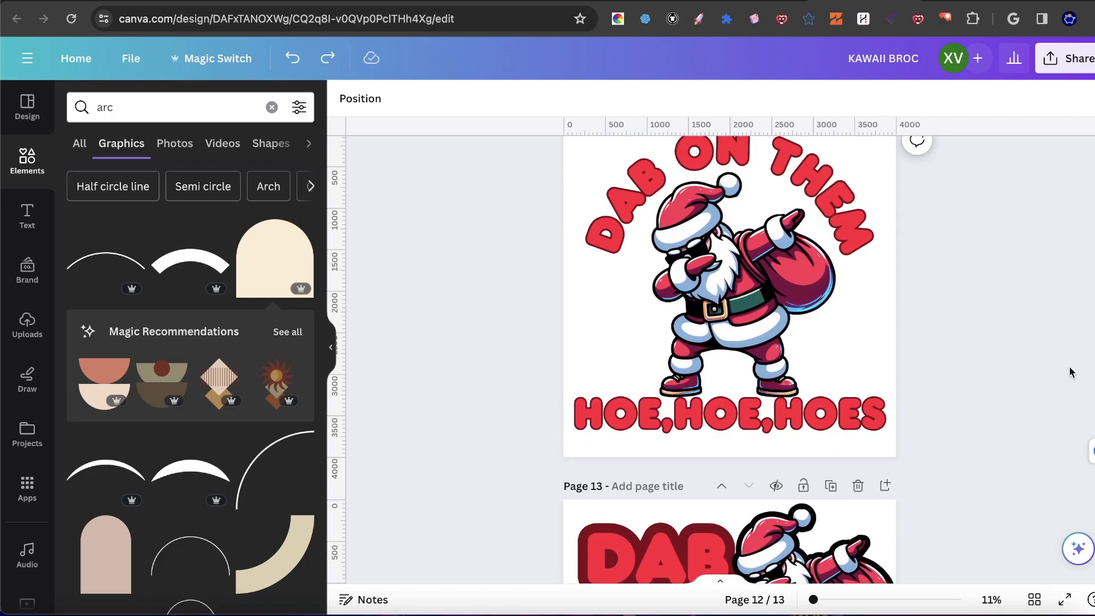
{"action": "scroll", "coordinate": [1070, 369], "scroll_direction": "up", "scroll_amount": 1}
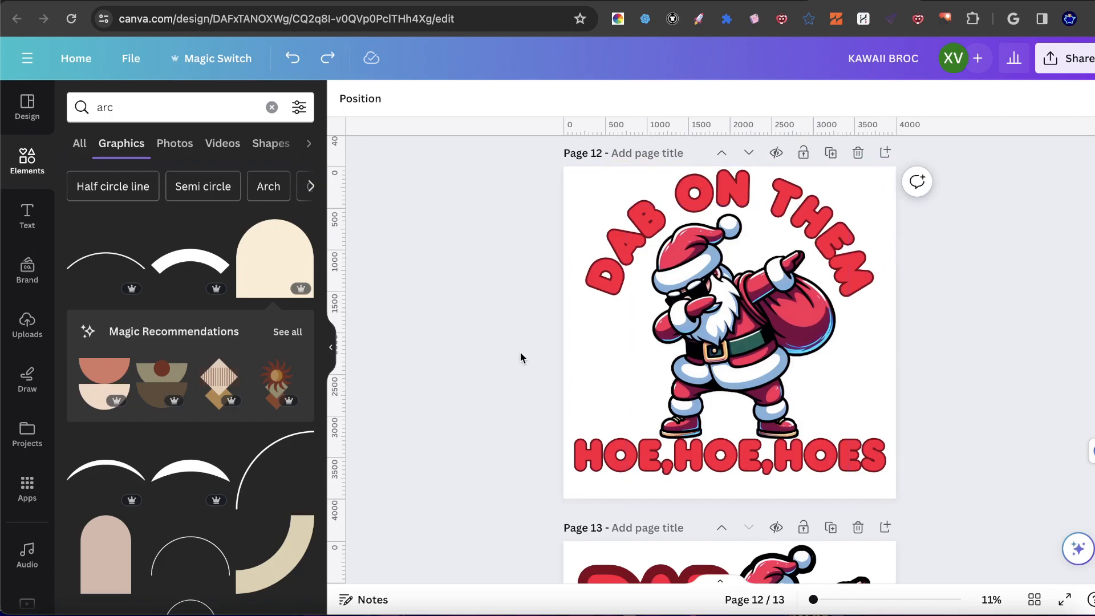
{"action": "scroll", "coordinate": [513, 355], "scroll_direction": "down", "scroll_amount": 5}
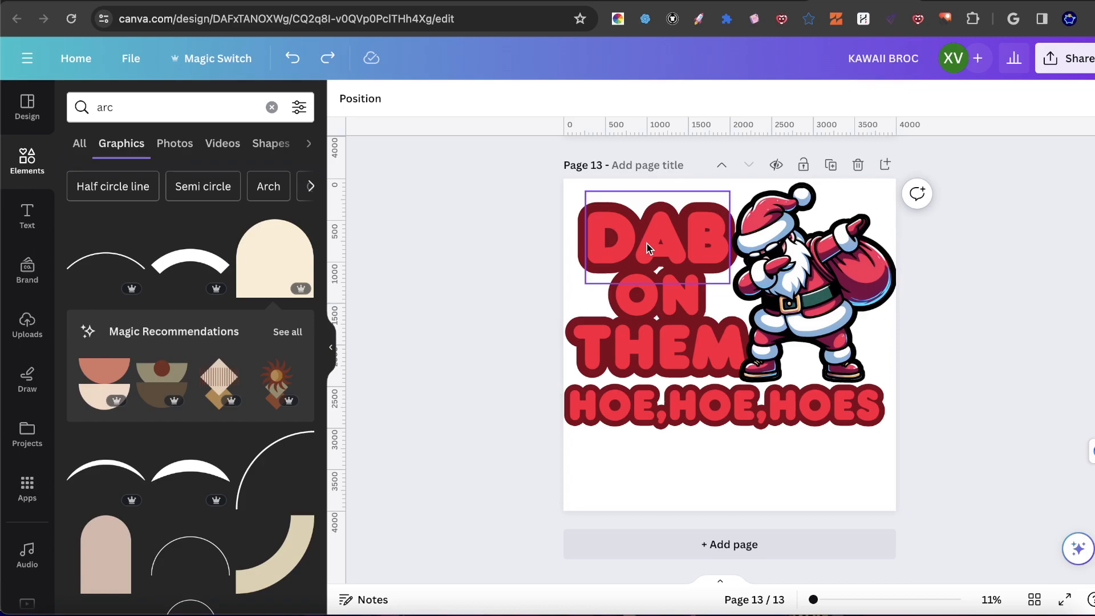
{"action": "scroll", "coordinate": [742, 285], "scroll_direction": "up", "scroll_amount": 5}
{"action": "left_click", "coordinate": [27, 214]}
{"action": "scroll", "coordinate": [779, 331], "scroll_direction": "down", "scroll_amount": 5}
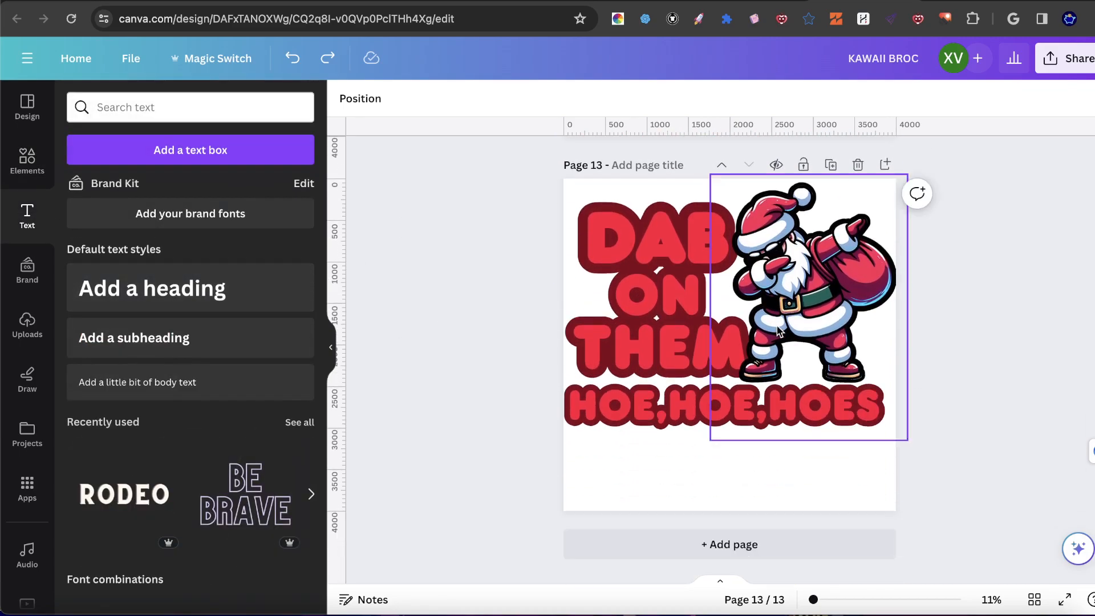
{"action": "left_click", "coordinate": [190, 213]}
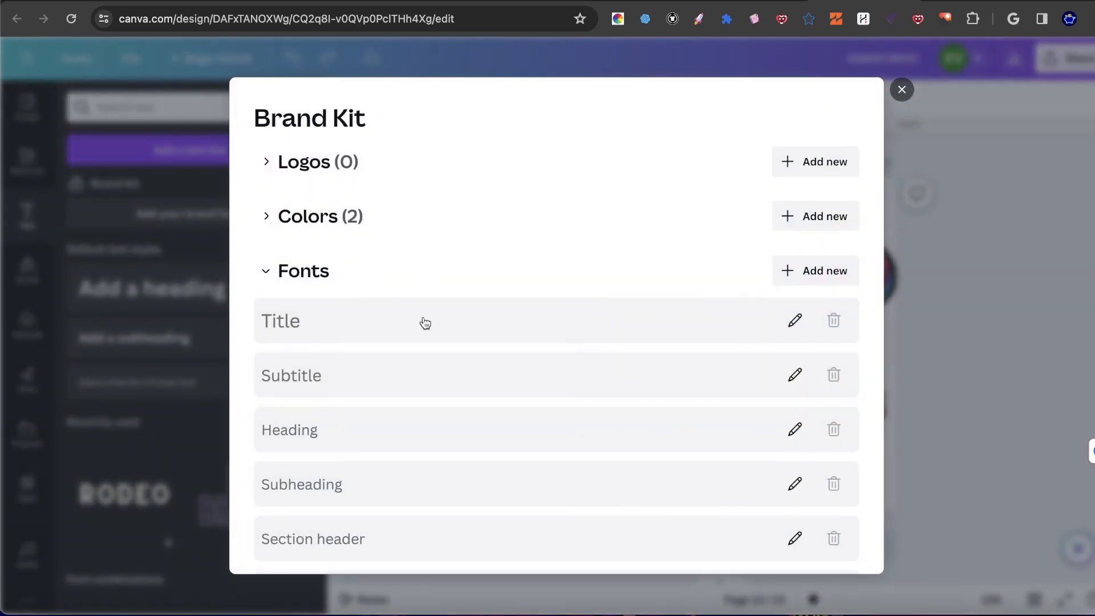
{"action": "scroll", "coordinate": [418, 317], "scroll_direction": "down", "scroll_amount": 1}
{"action": "left_click", "coordinate": [308, 245]}
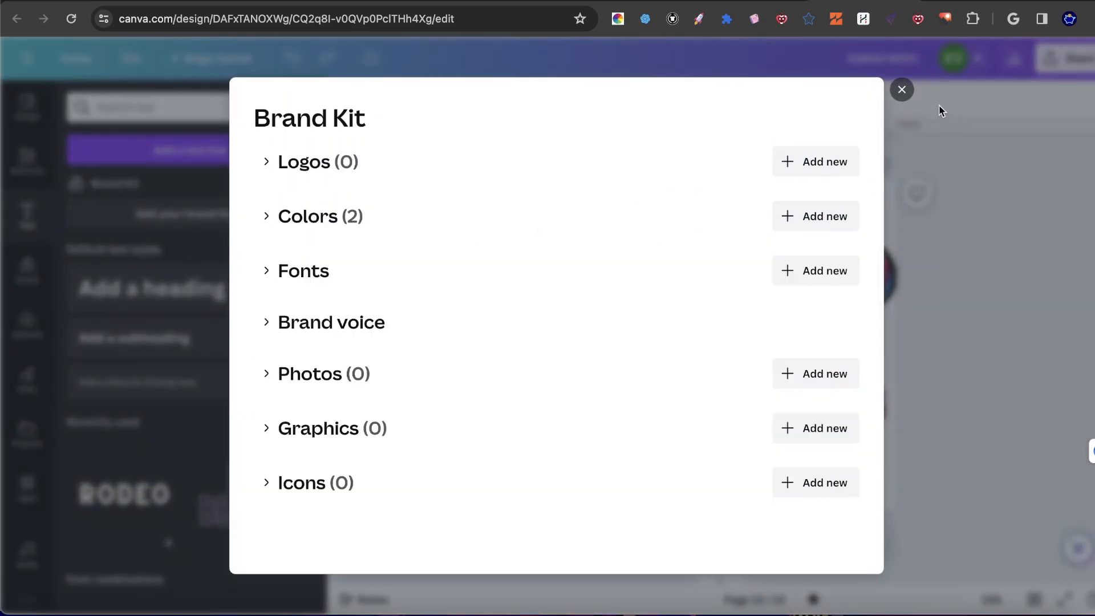
{"action": "left_click", "coordinate": [902, 90]}
Close the Brand Kit and try the Carlsons Slab font on the word THEM on page 13
{"action": "left_click", "coordinate": [567, 371]}
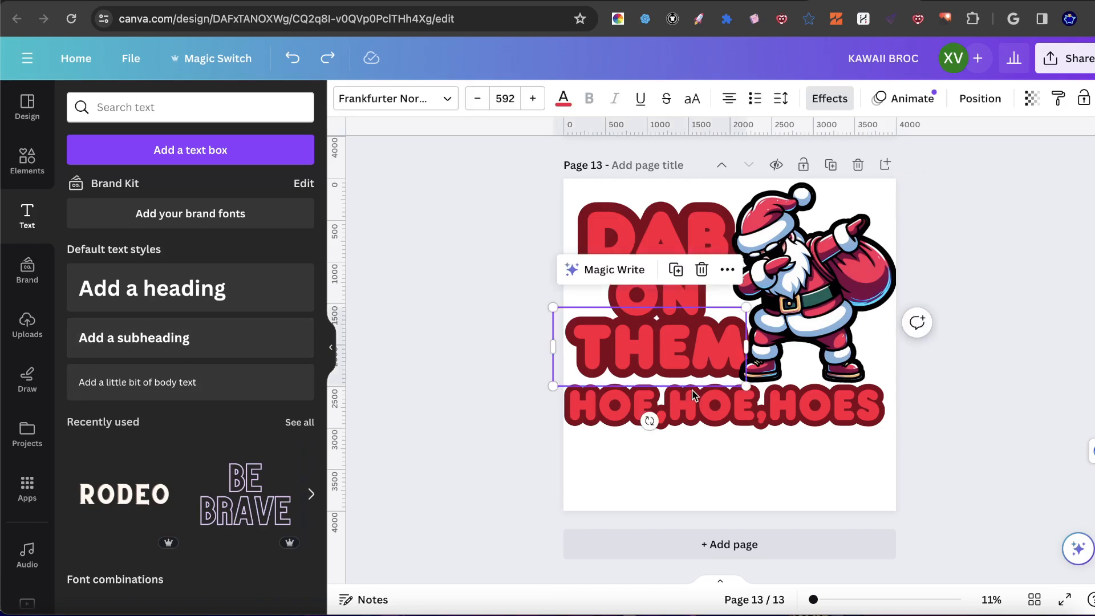
{"action": "left_click", "coordinate": [361, 97]}
{"action": "scroll", "coordinate": [196, 347], "scroll_direction": "down", "scroll_amount": 2}
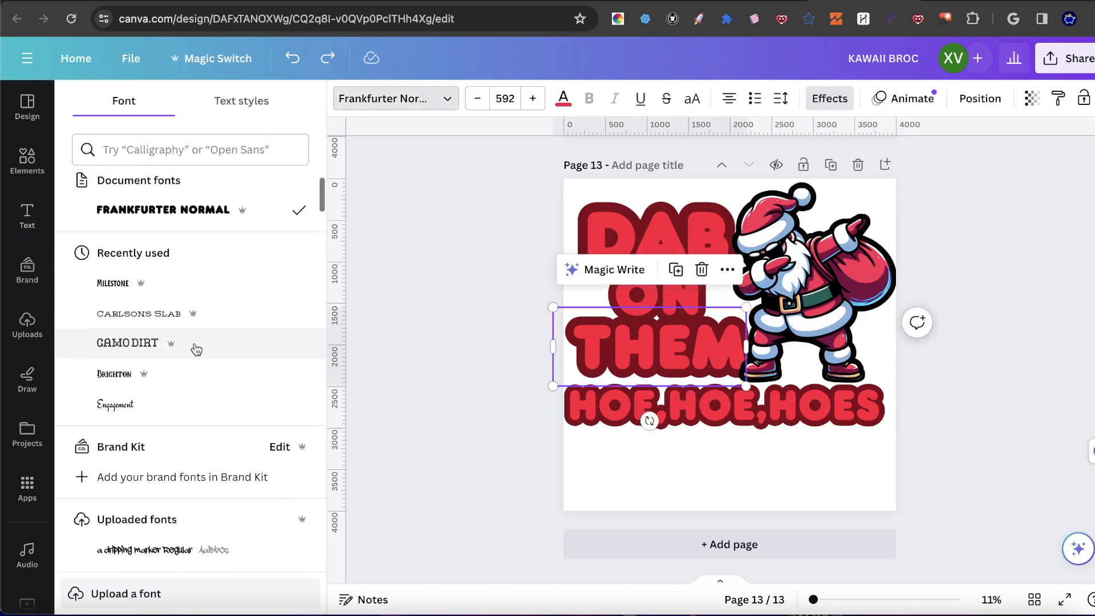
{"action": "scroll", "coordinate": [195, 367], "scroll_direction": "down", "scroll_amount": 3}
{"action": "scroll", "coordinate": [171, 319], "scroll_direction": "up", "scroll_amount": 2}
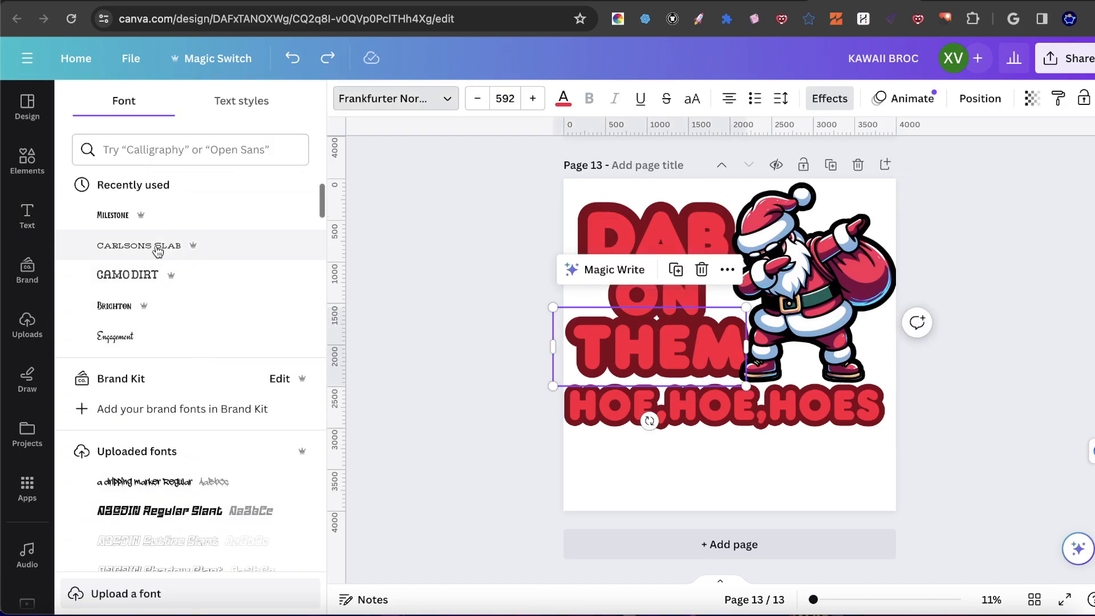
{"action": "left_click", "coordinate": [156, 253]}
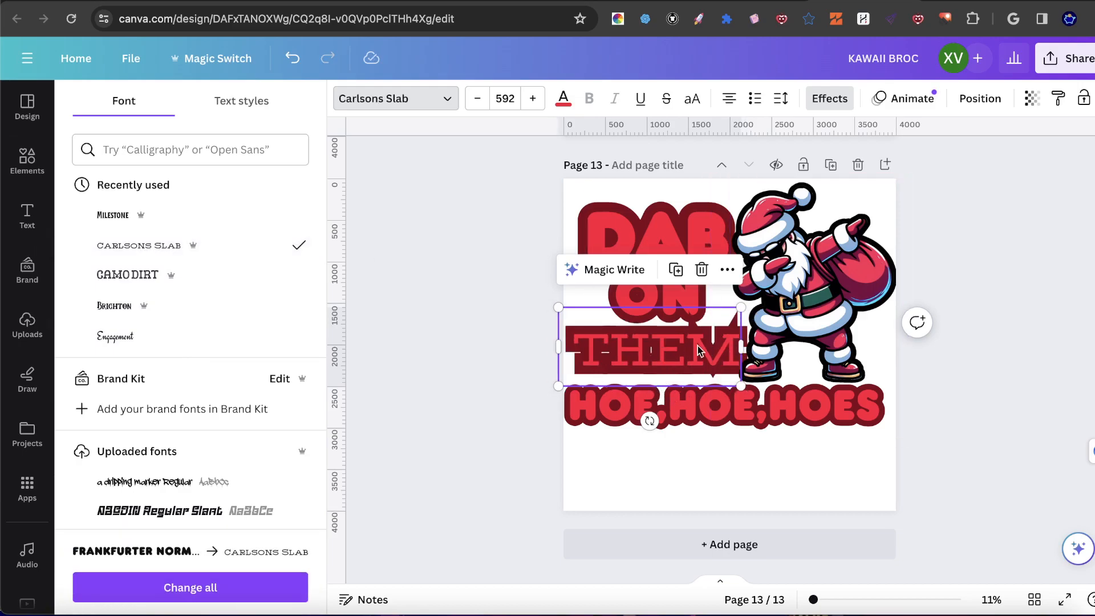
Try removing the outline effect from THEM, and undo both the effect and font changes
{"action": "left_click", "coordinate": [830, 98]}
{"action": "left_click", "coordinate": [129, 212]}
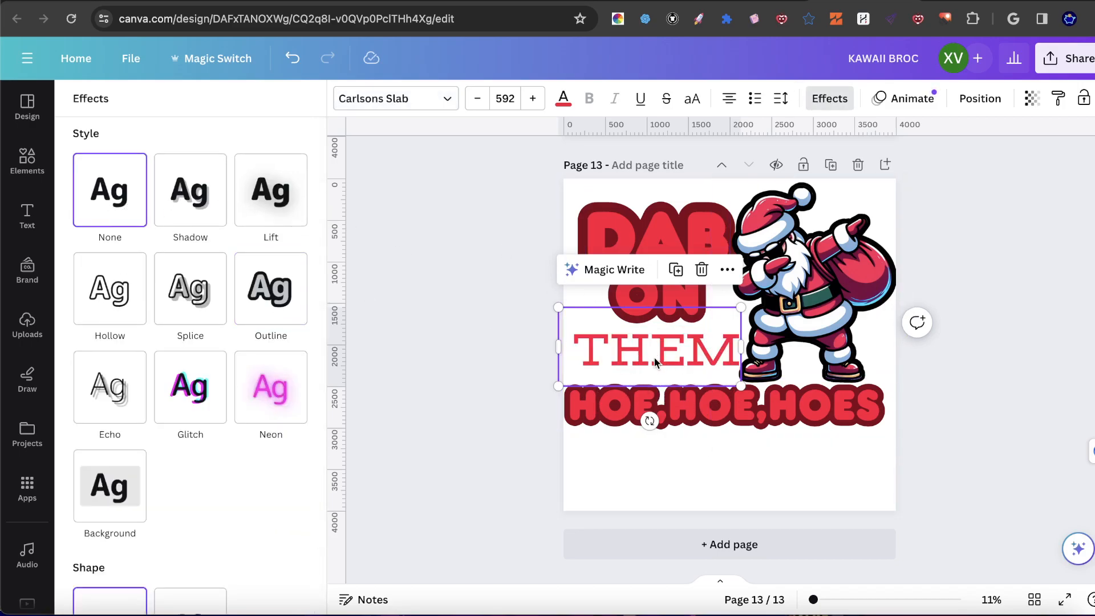
{"action": "key", "text": "super+z"}
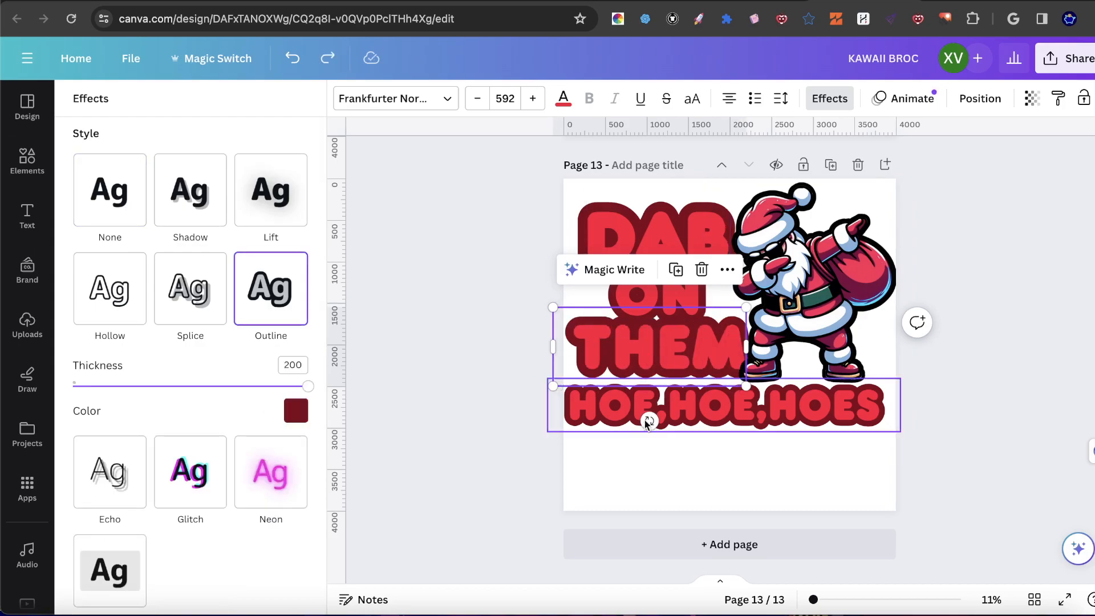
{"action": "left_click", "coordinate": [1038, 411]}
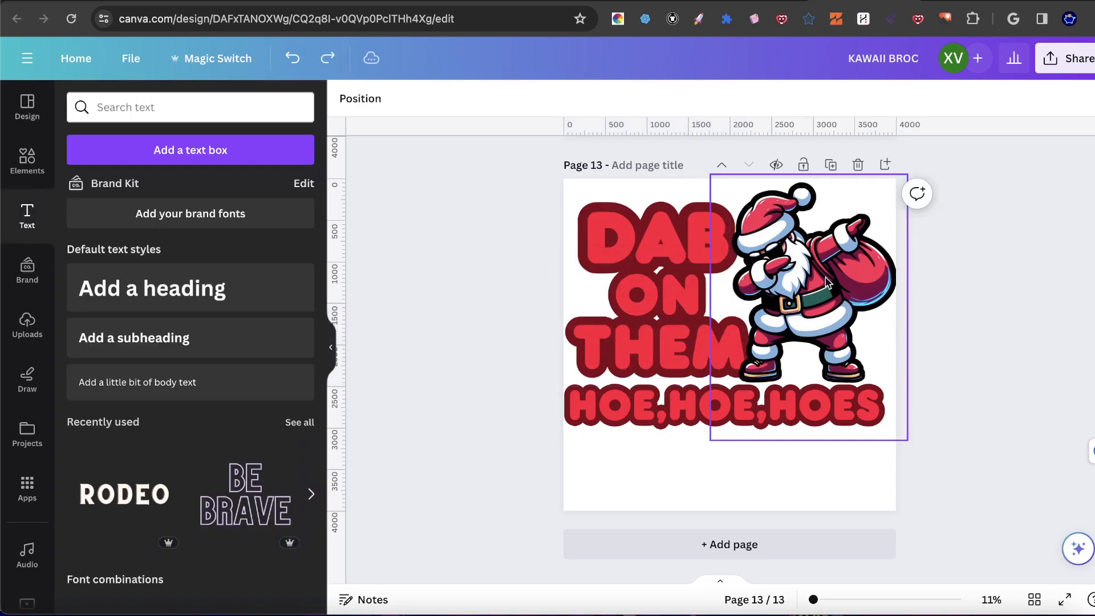
Review the curved-text Santa design on page 12 against the outlined, stacked-text version on page 13
{"action": "scroll", "coordinate": [703, 291], "scroll_direction": "up", "scroll_amount": 2}
{"action": "scroll", "coordinate": [700, 290], "scroll_direction": "up", "scroll_amount": 5}
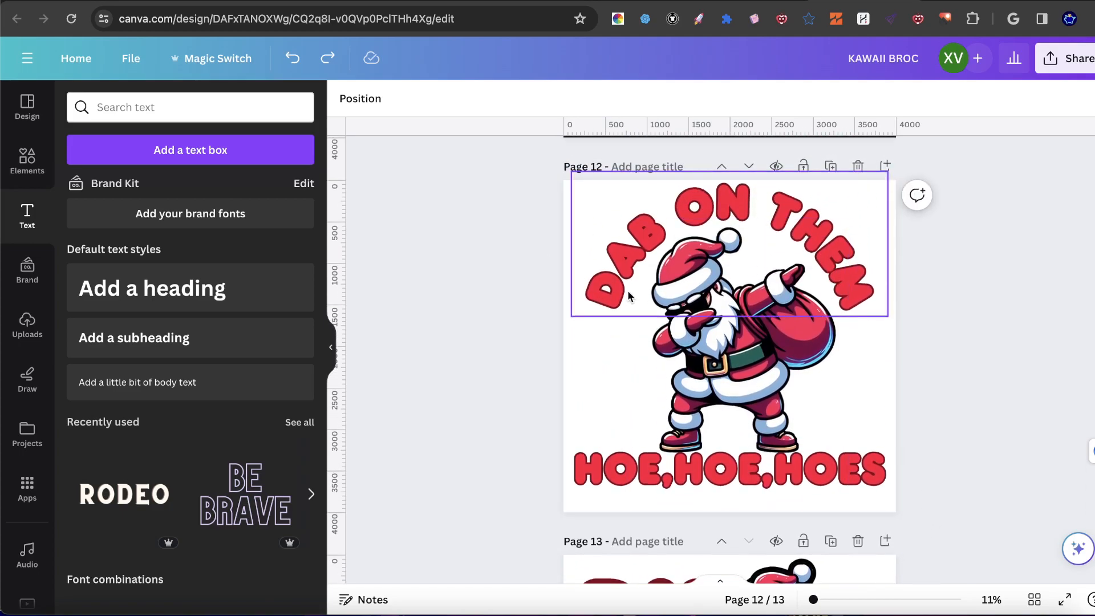
{"action": "scroll", "coordinate": [762, 320], "scroll_direction": "down", "scroll_amount": 6}
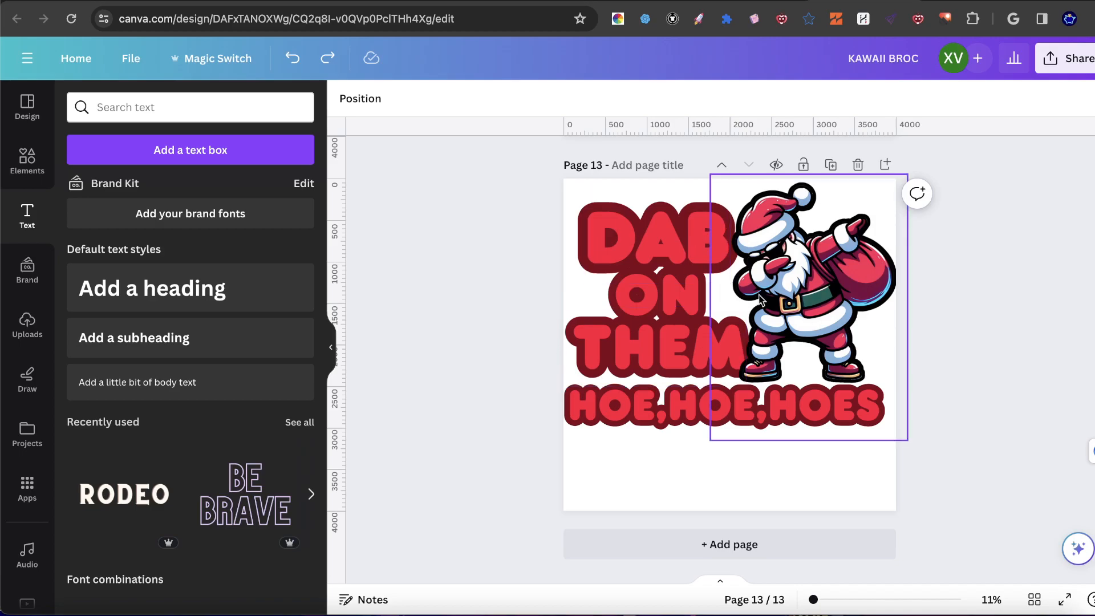
{"action": "scroll", "coordinate": [735, 353], "scroll_direction": "up", "scroll_amount": 6}
{"action": "scroll", "coordinate": [739, 362], "scroll_direction": "down", "scroll_amount": 6}
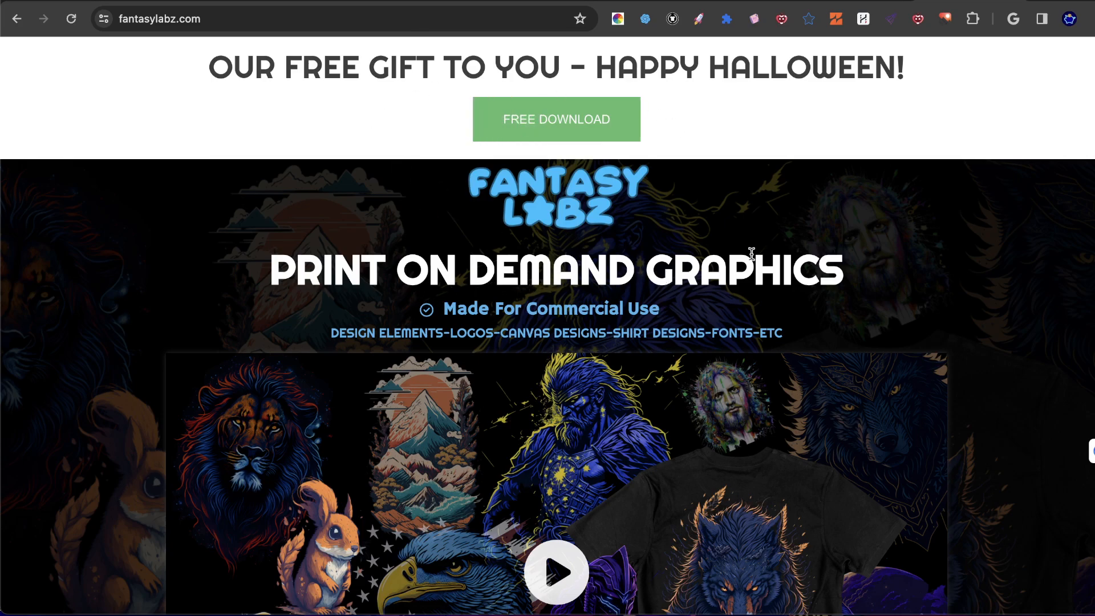
{"action": "left_click", "coordinate": [1002, 610]}
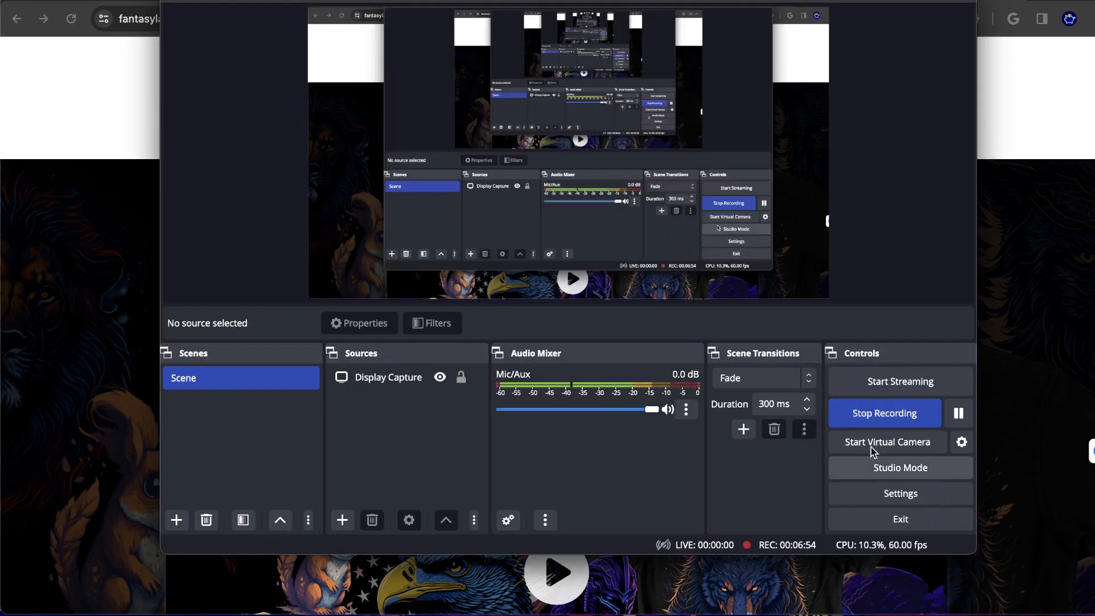